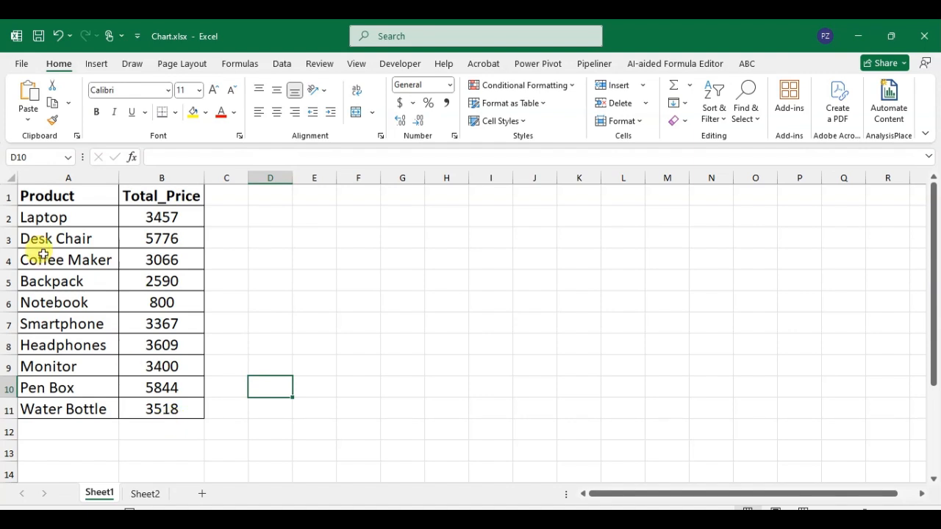
Step: Insert a funnel chart from the product and total price data in A1:B11
drag(70, 198, 168, 407)
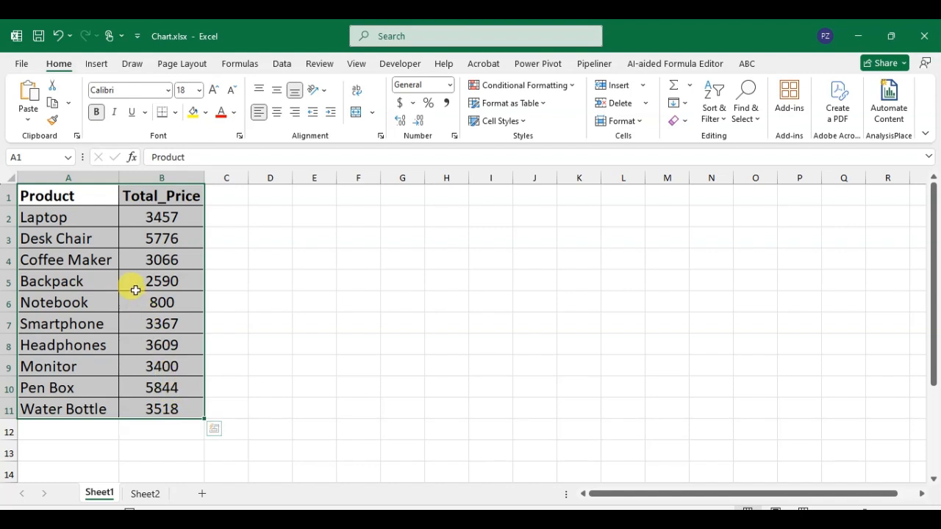
click(75, 273)
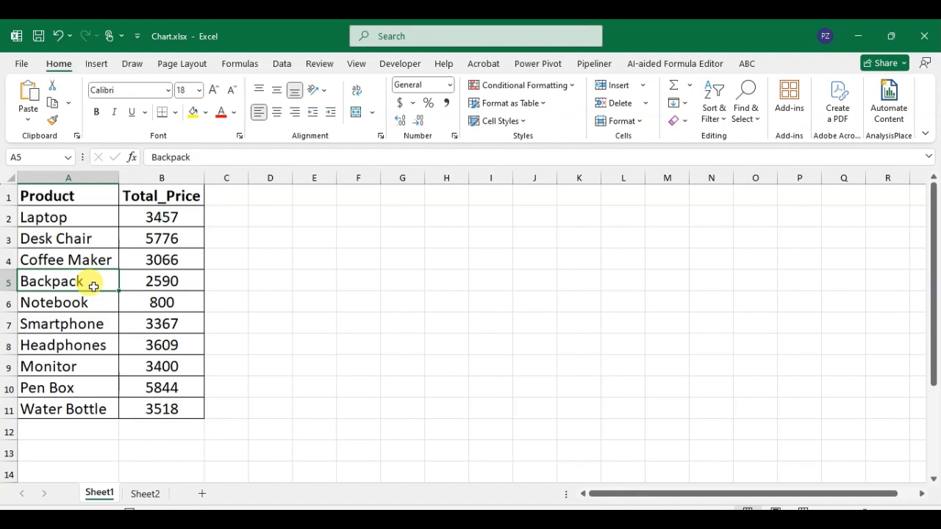
key(ctrl+a)
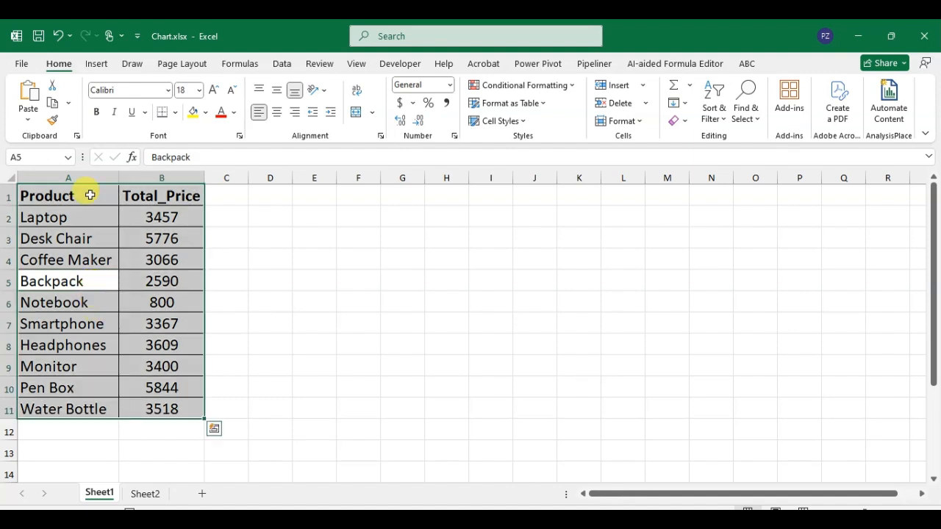
click(96, 64)
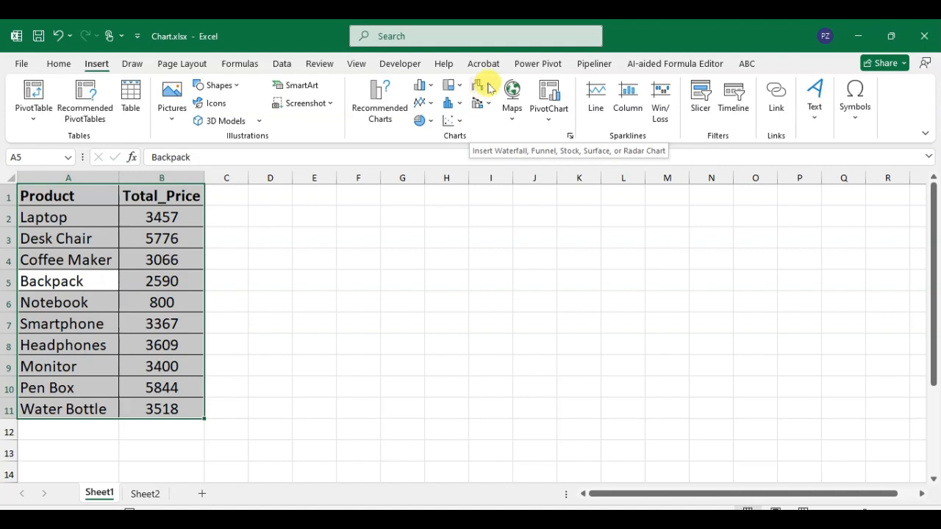
click(481, 87)
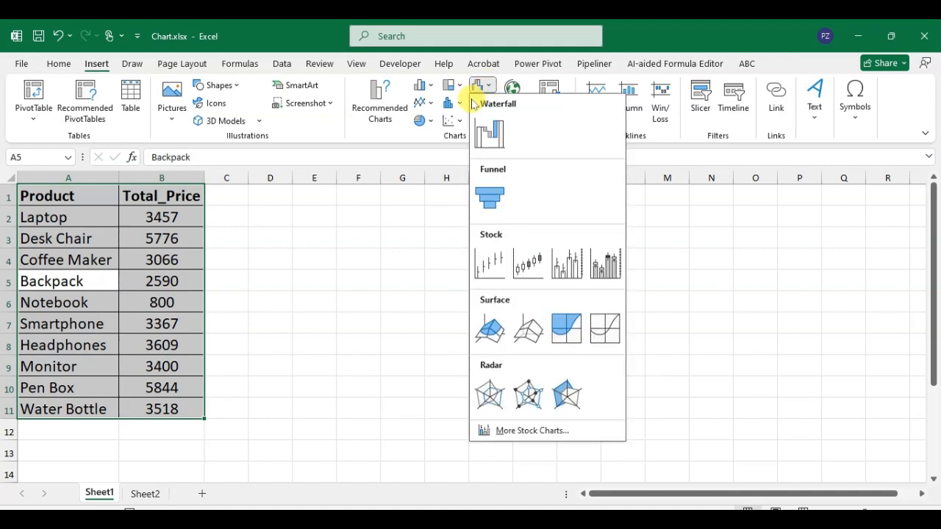
click(491, 196)
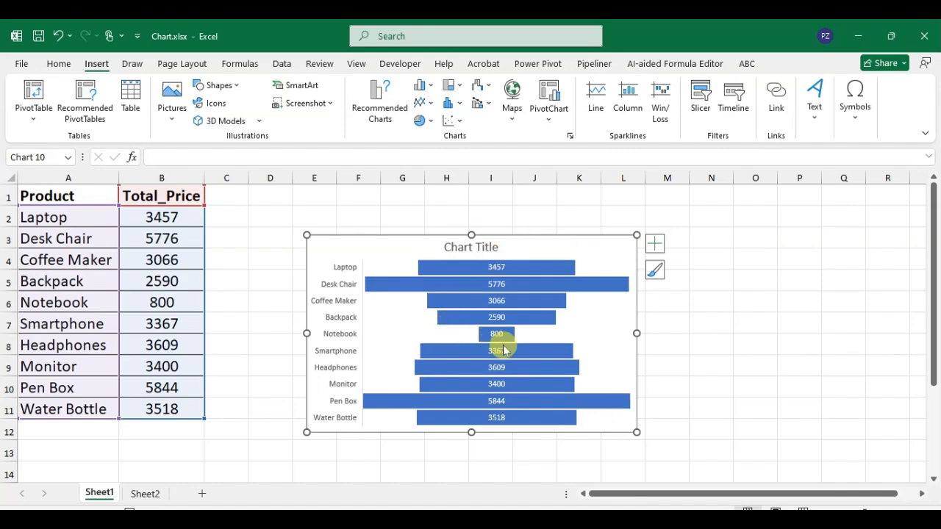
Step: Enlarge the funnel chart so it spans roughly columns D to P and rows 2 to 13
drag(636, 235, 810, 203)
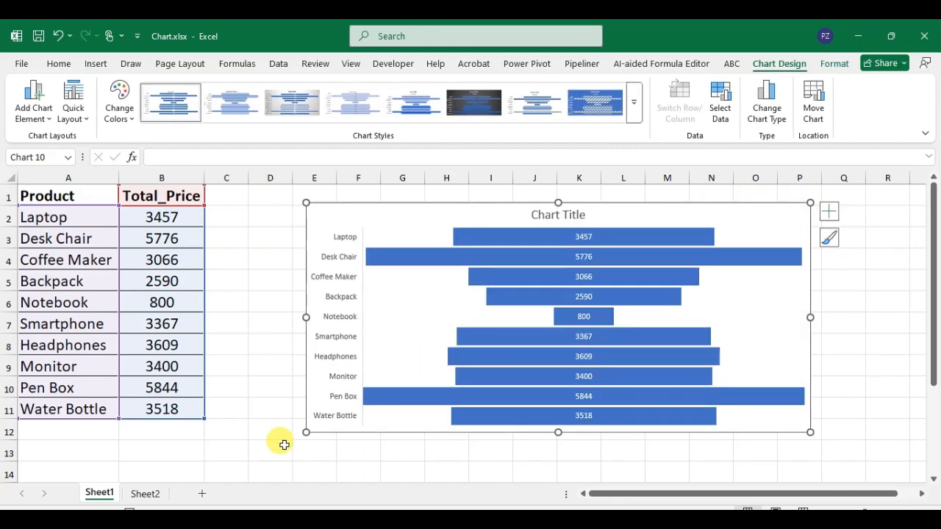
drag(306, 432, 251, 450)
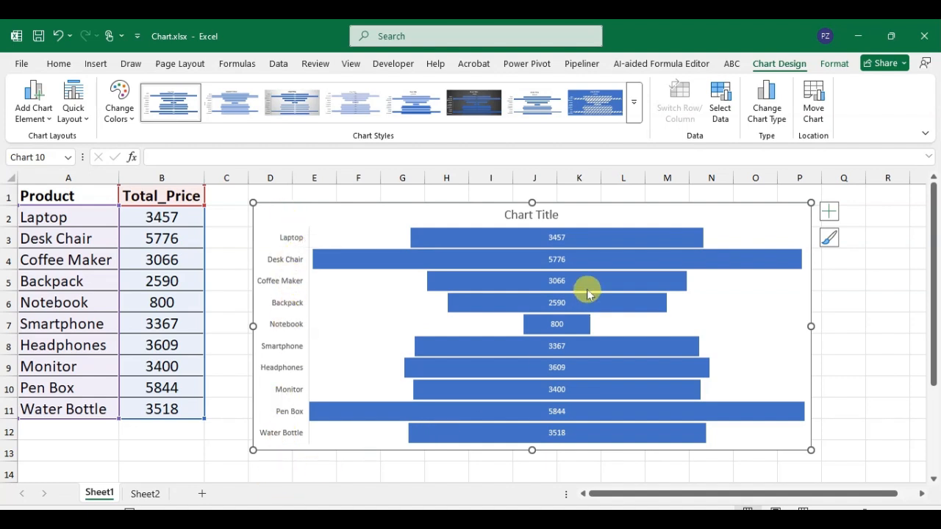
Step: Apply chart Style 6, the dark background style, to the funnel chart
mouse_move(572, 436)
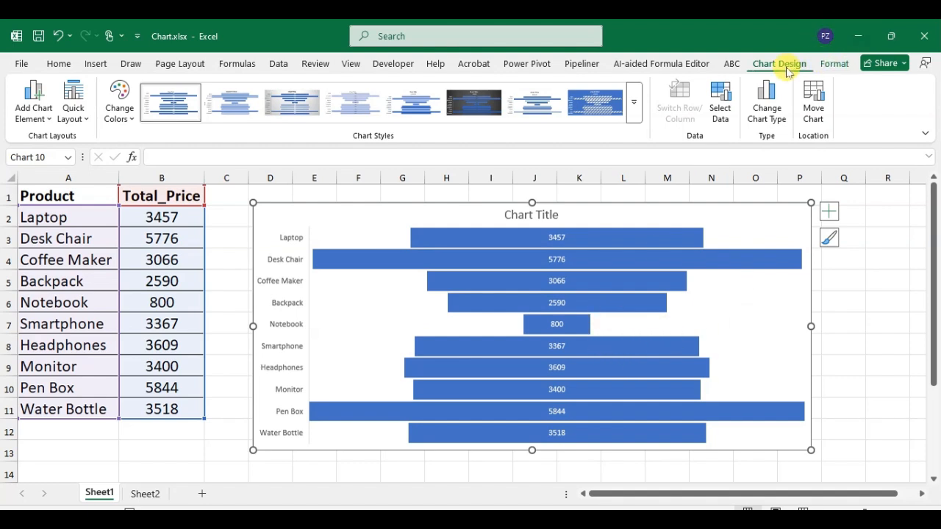
click(634, 103)
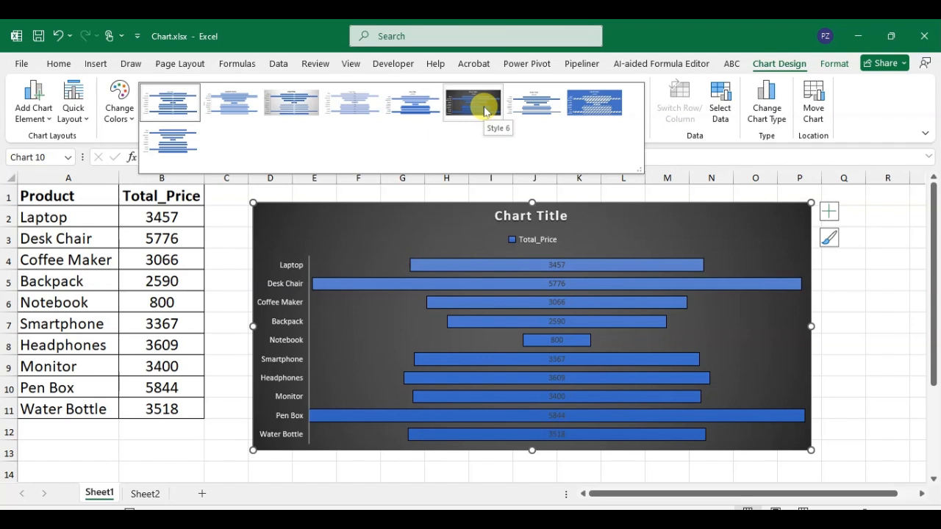
click(484, 111)
mouse_move(604, 324)
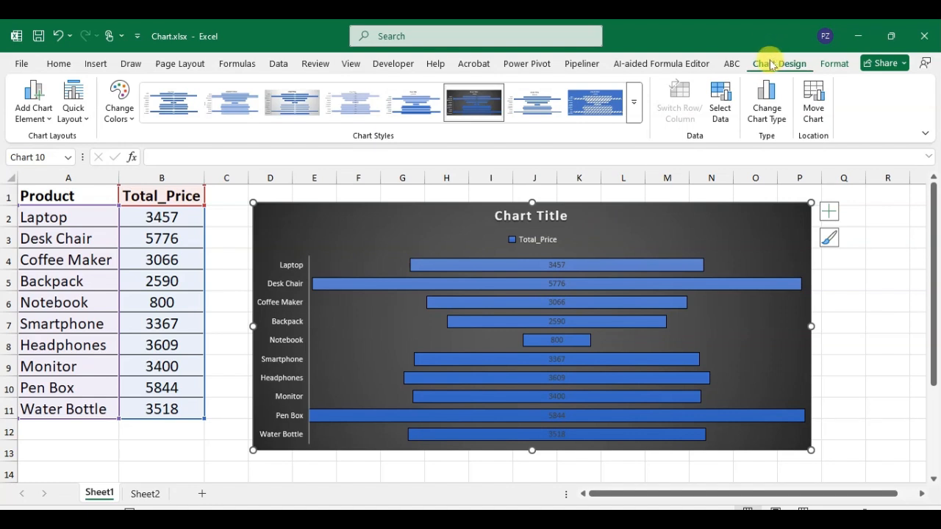
Step: Apply the first quick layout to the funnel chart, with title, category labels and data labels but no legend
click(66, 116)
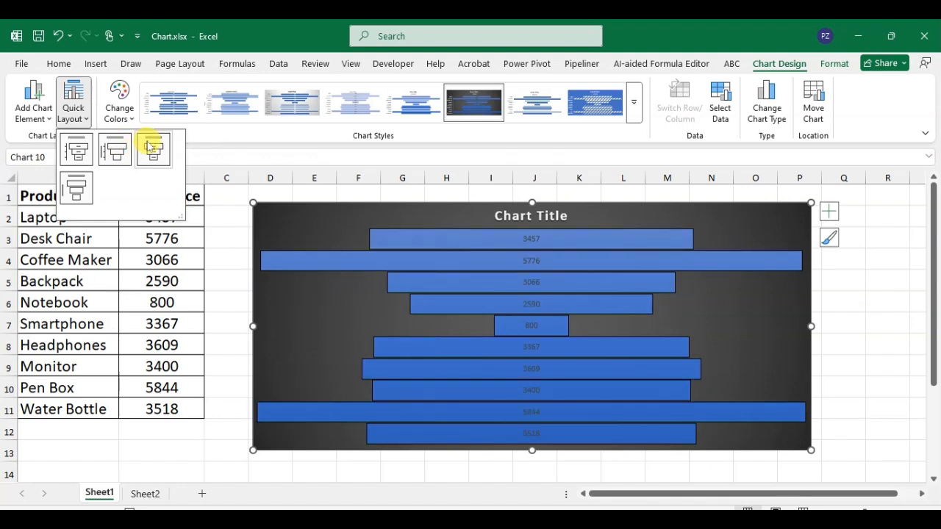
click(81, 159)
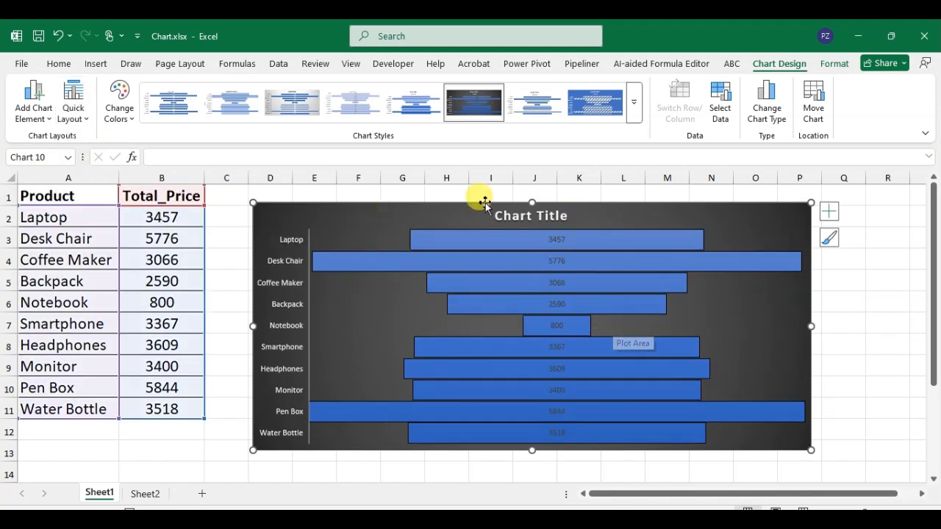
click(607, 440)
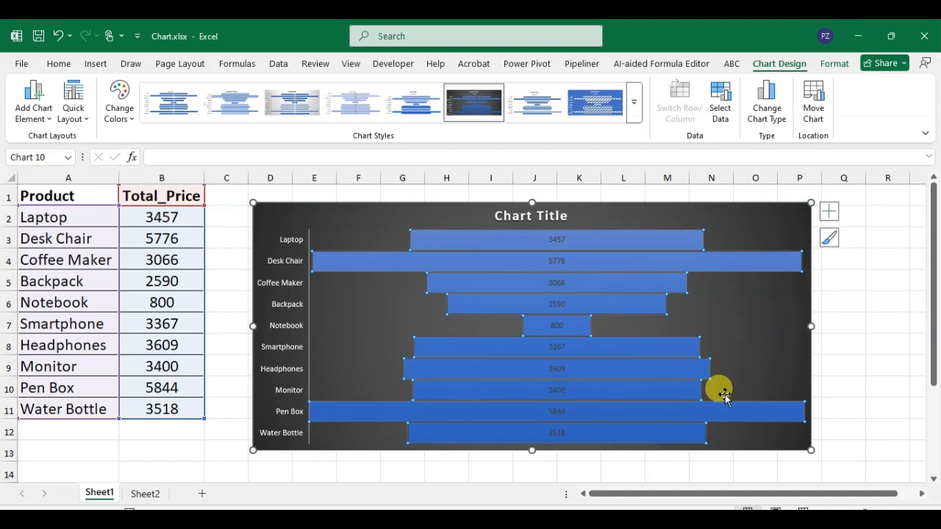
click(661, 298)
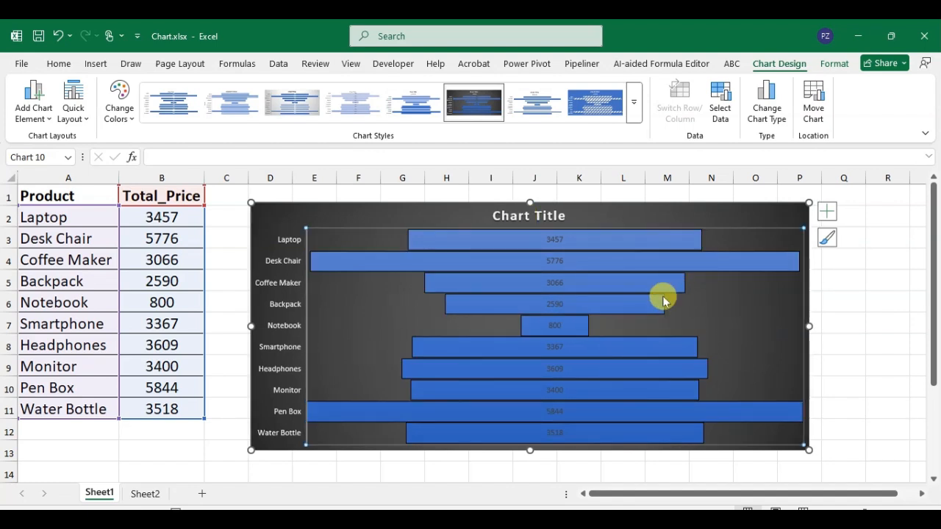
Step: Replace the chart title text with "SALE DATA"
click(533, 222)
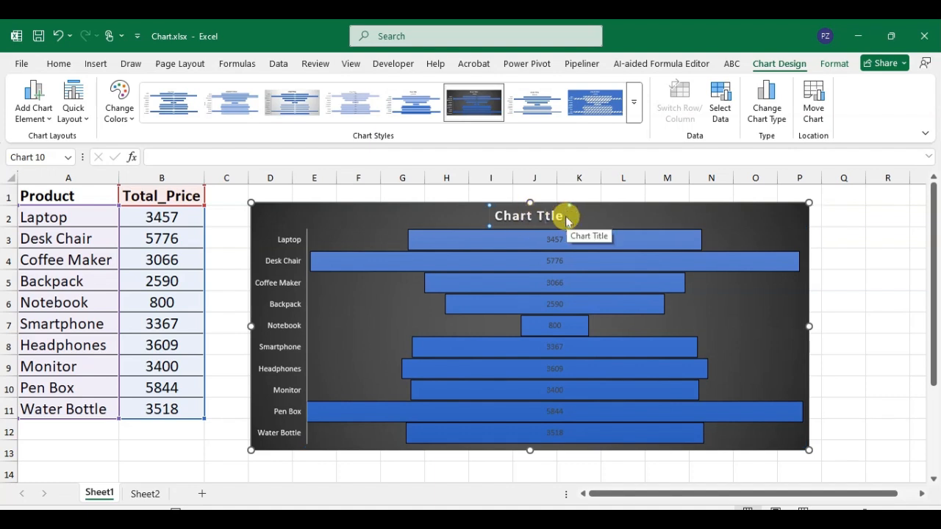
key(Delete)
key(Delete)
key(Delete)
key(Delete)
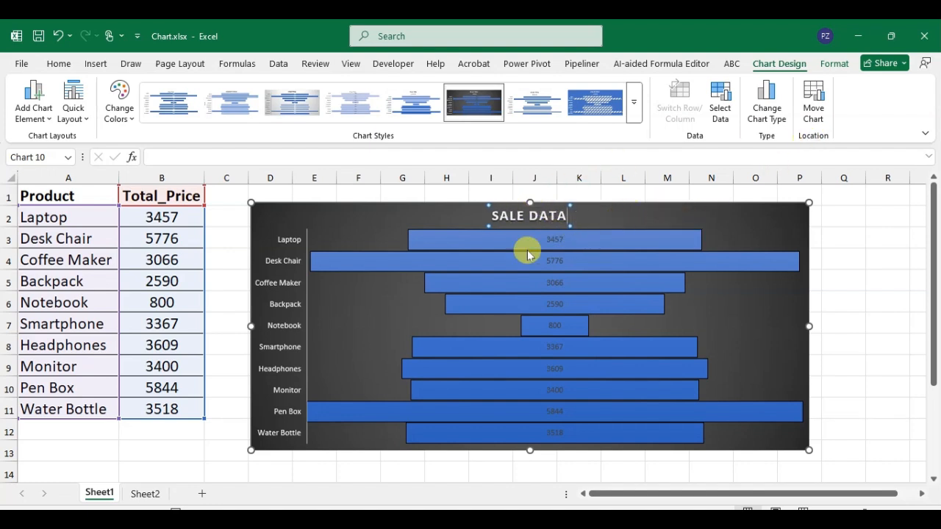
click(611, 216)
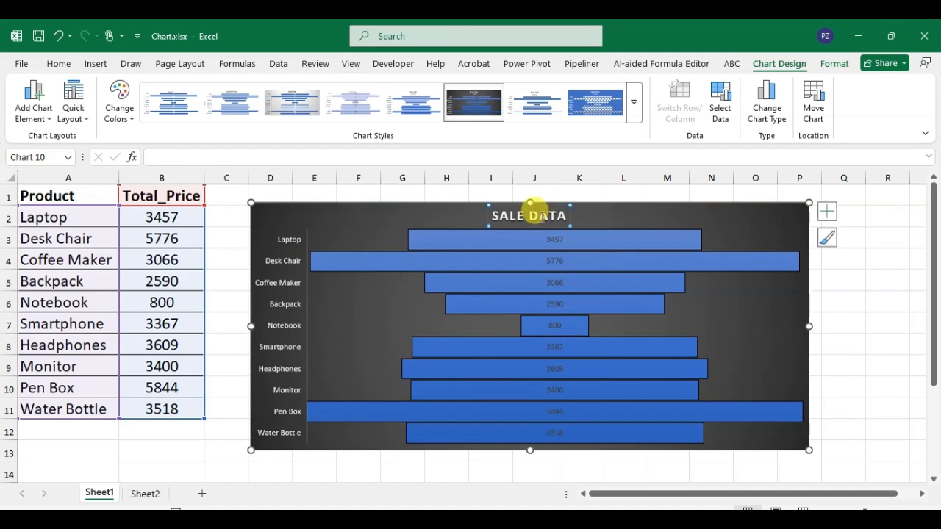
Step: Set the chart title's font to Bold Italic, size 16.3, in dark red
right_click(543, 217)
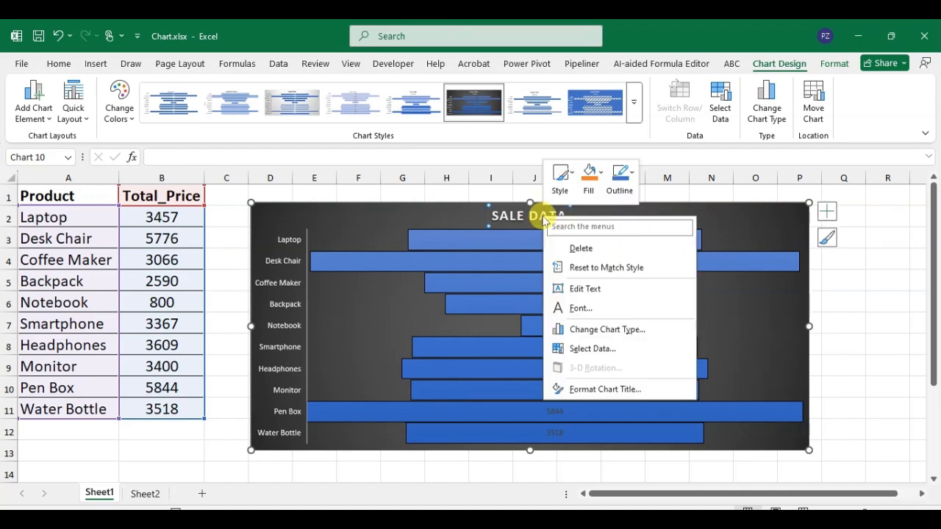
click(579, 308)
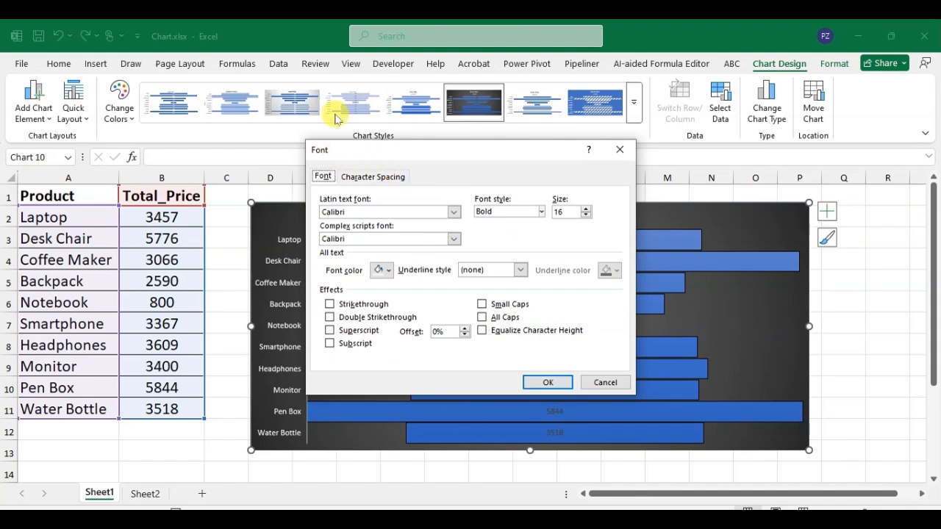
click(540, 212)
click(496, 265)
click(587, 209)
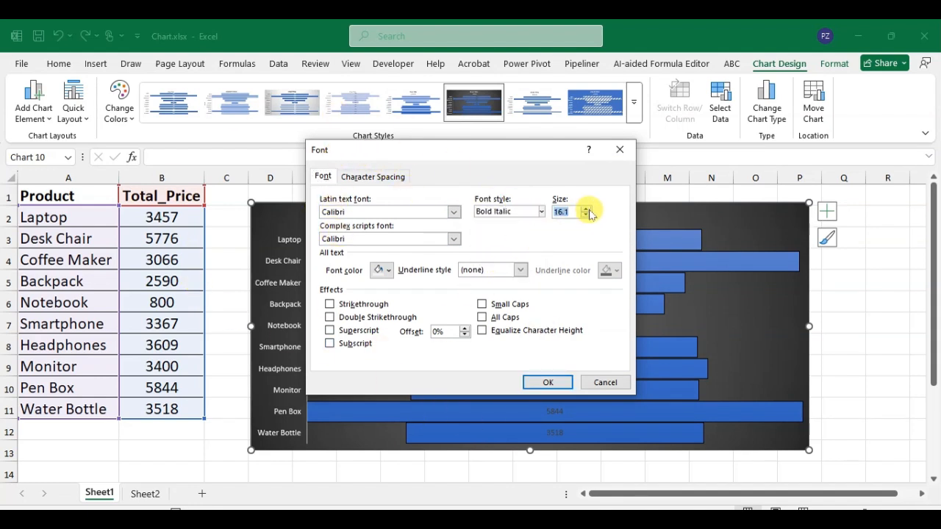
click(382, 270)
click(380, 236)
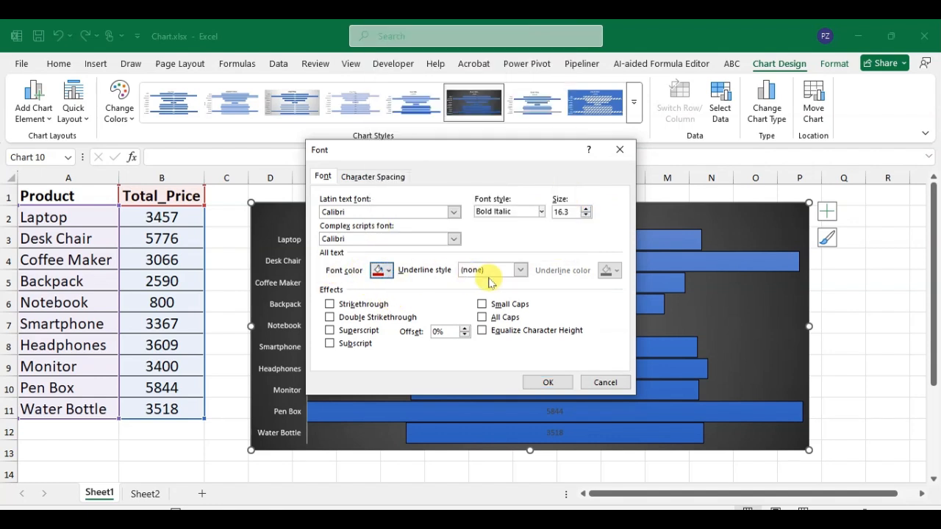
Step: Give the chart title a wavy line underline in dark blue and apply the font settings
click(521, 272)
scroll(489, 324, down, 5)
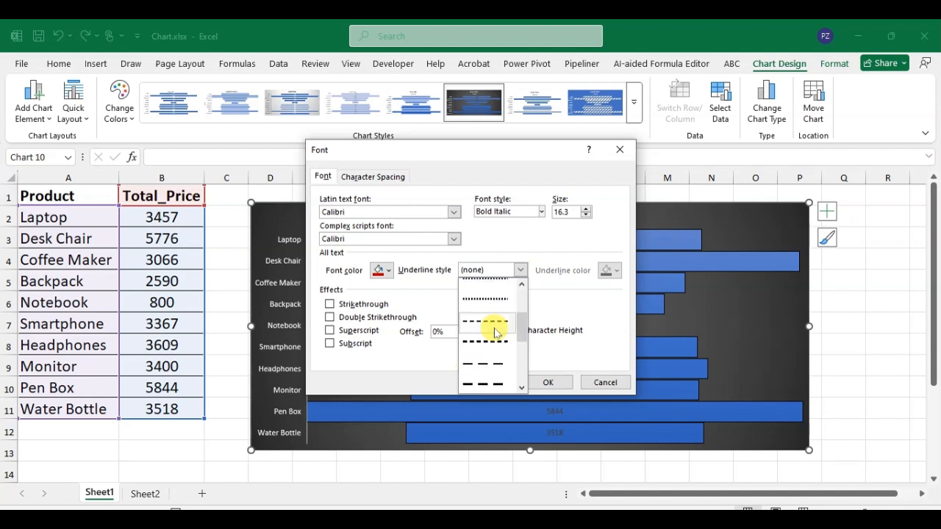
click(492, 361)
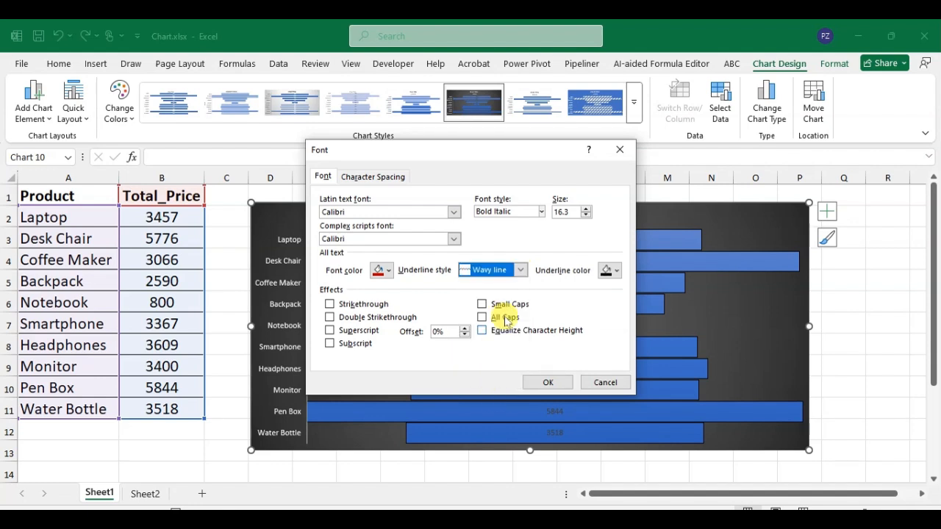
click(611, 270)
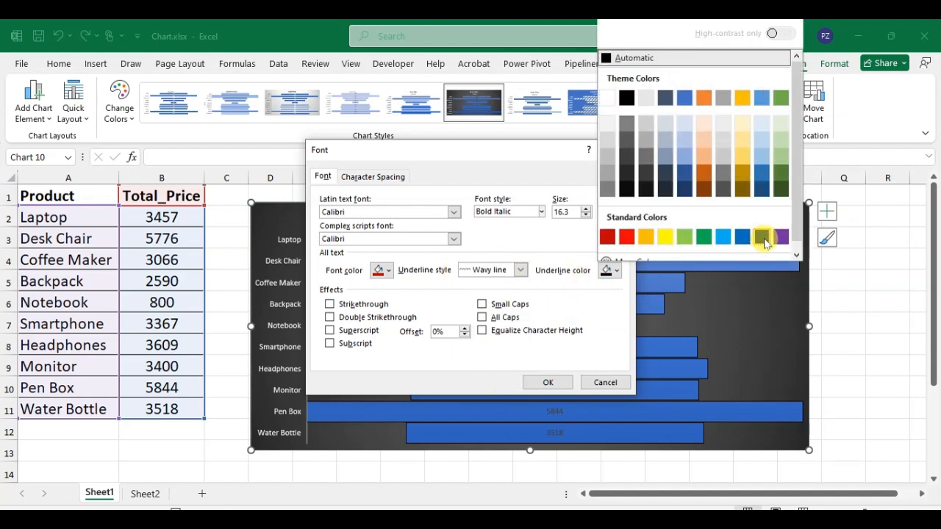
click(760, 238)
click(548, 383)
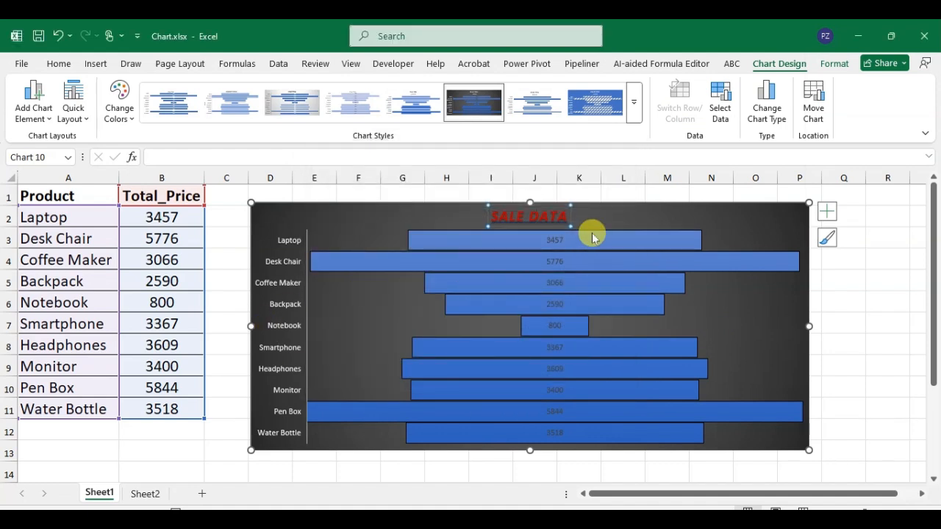
Step: Change the chart title's font color to yellow
click(531, 213)
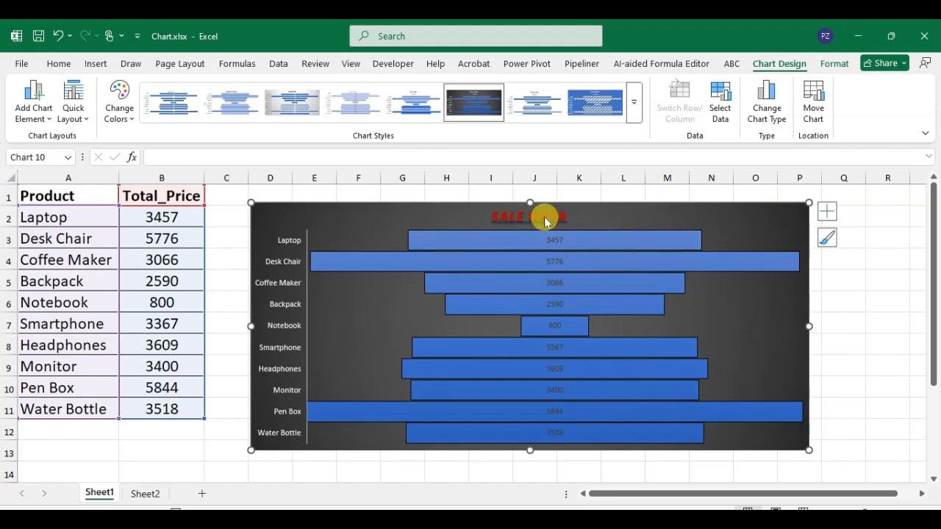
right_click(543, 218)
click(577, 310)
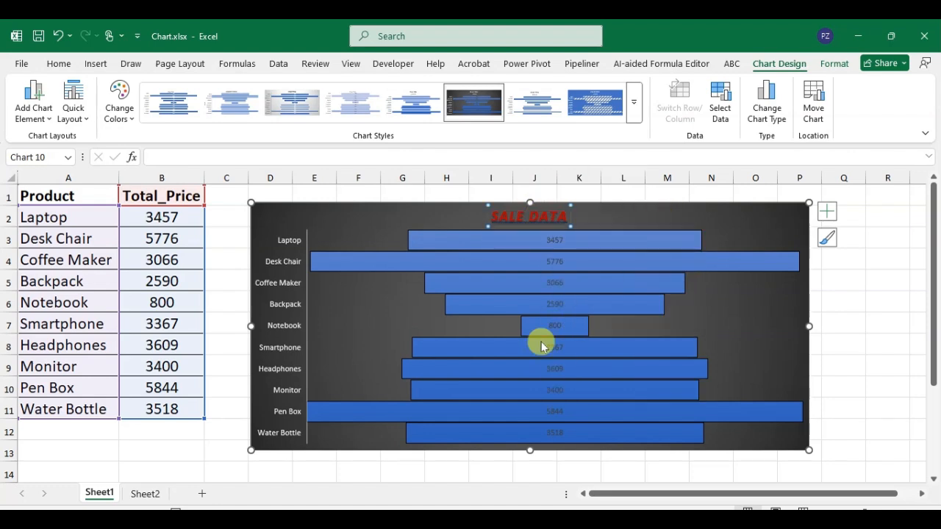
click(388, 271)
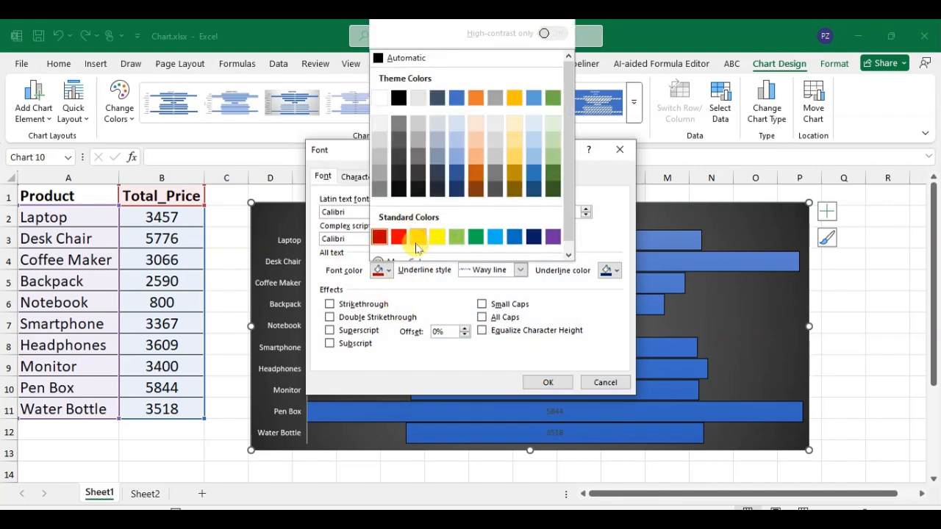
click(437, 236)
click(548, 383)
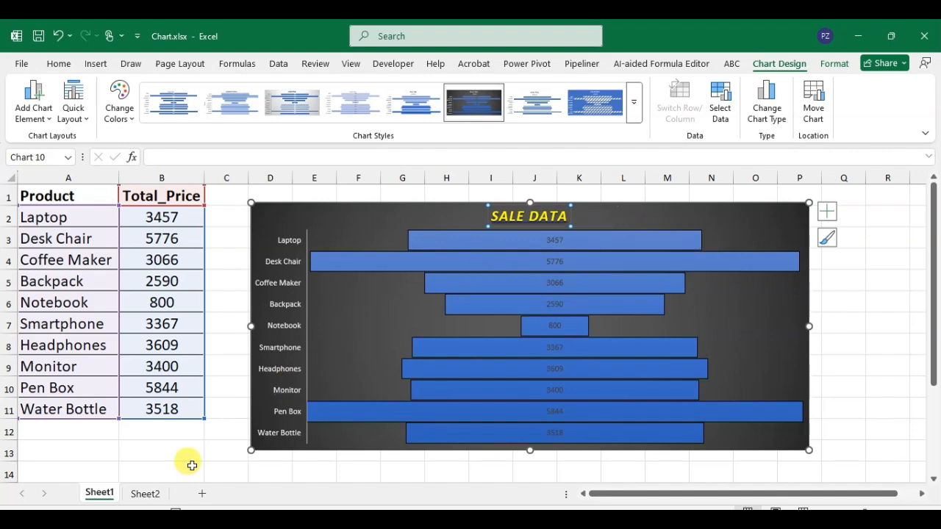
Step: Move the SALE DATA funnel chart from Sheet1 into Sheet2 as an object, and check both sheets
click(156, 496)
click(110, 493)
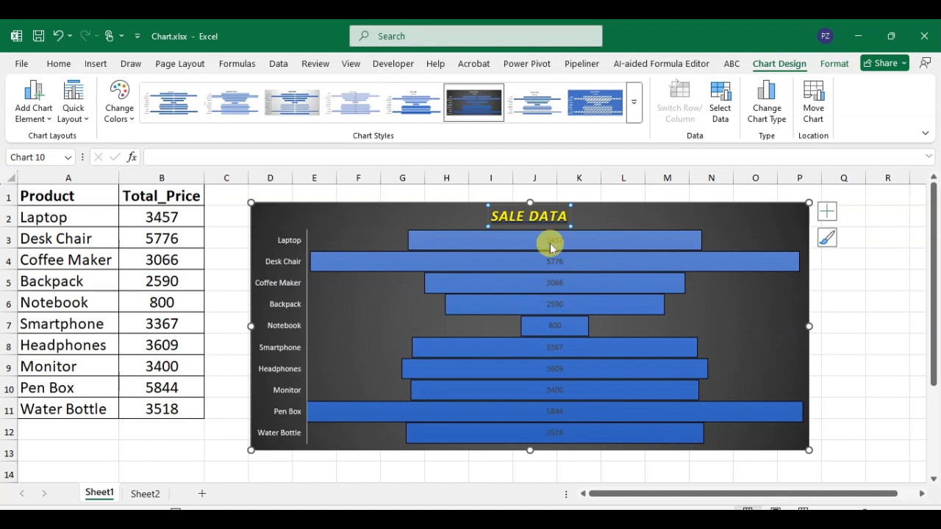
click(743, 328)
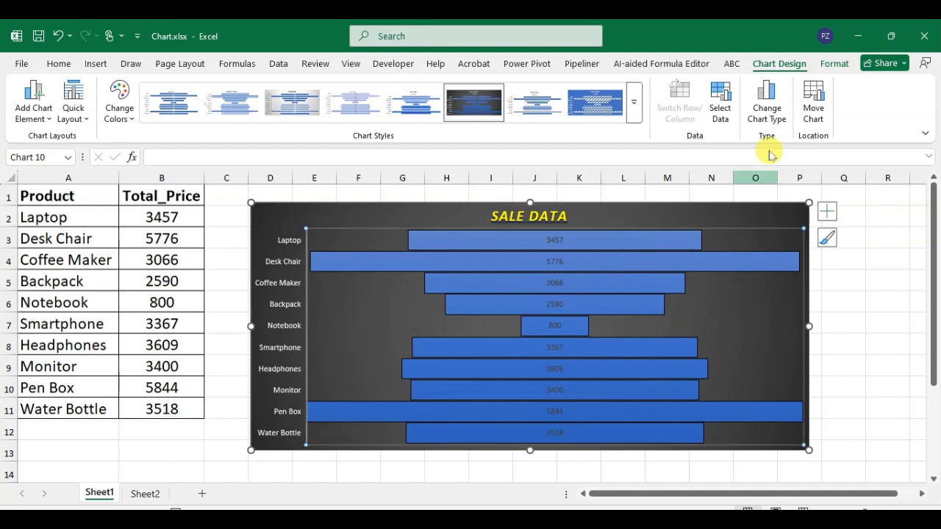
click(822, 115)
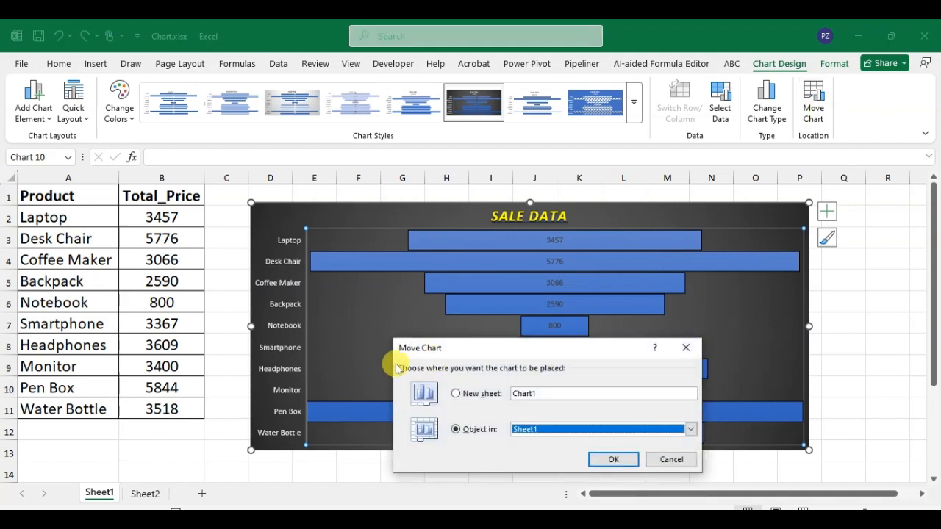
drag(486, 353, 453, 296)
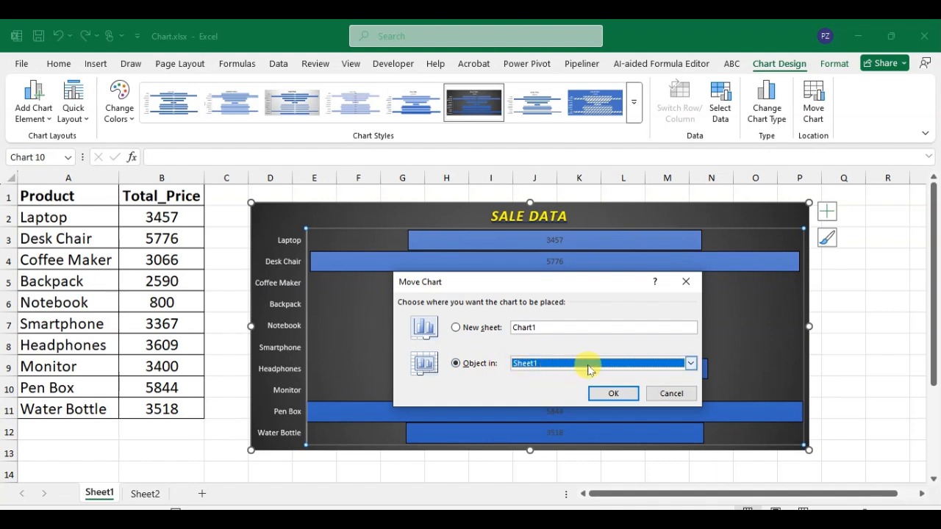
click(692, 368)
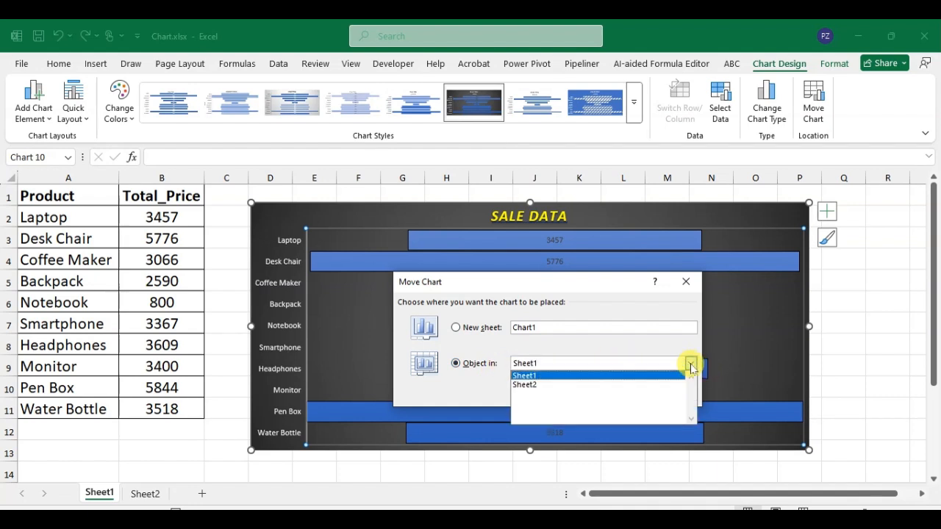
click(659, 385)
click(615, 394)
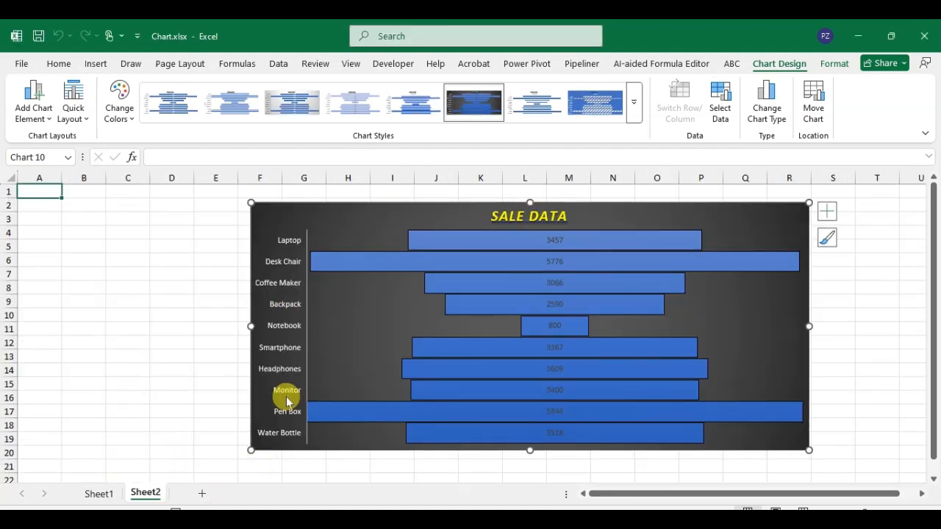
click(98, 493)
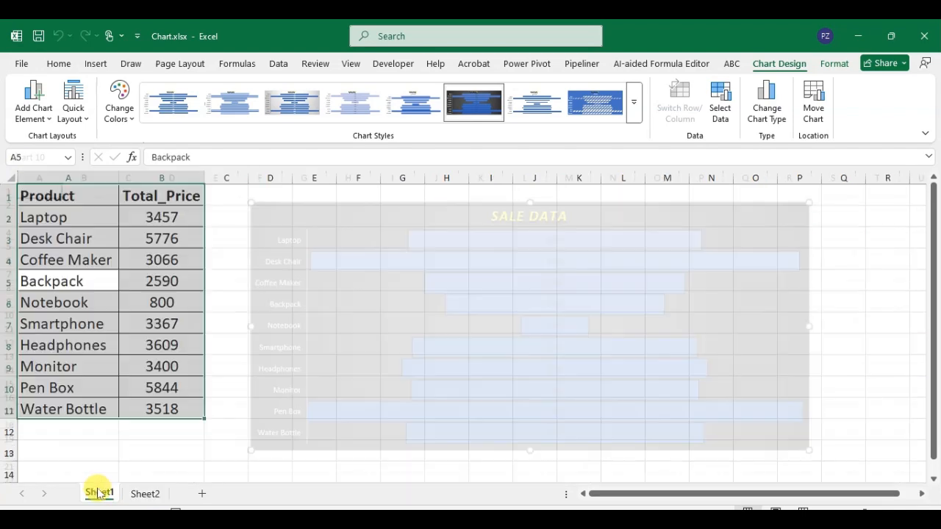
click(145, 497)
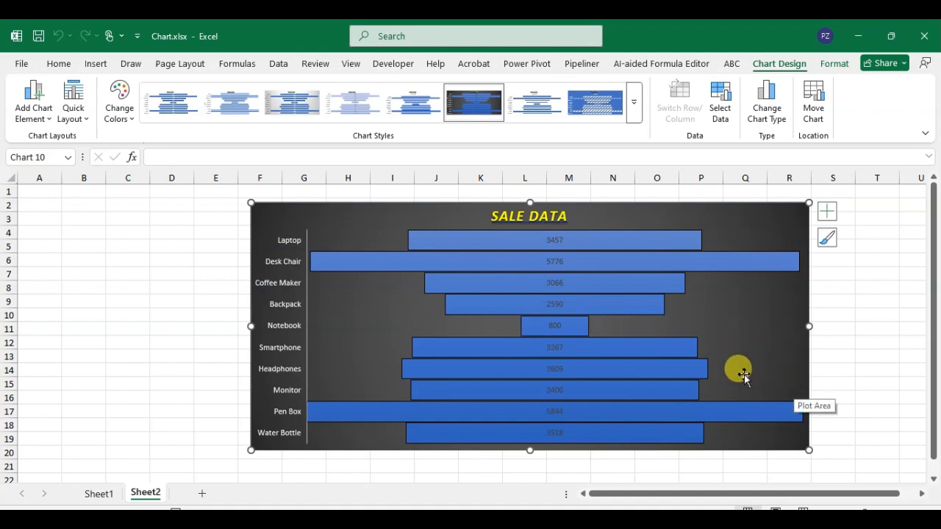
Step: Change the type of the SALE DATA chart on Sheet2 to 3-D Pie
click(732, 314)
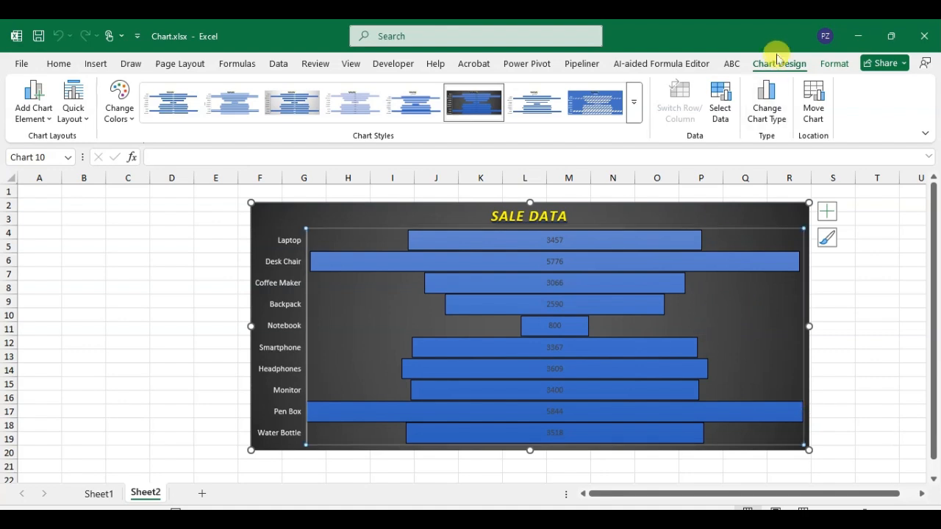
click(770, 114)
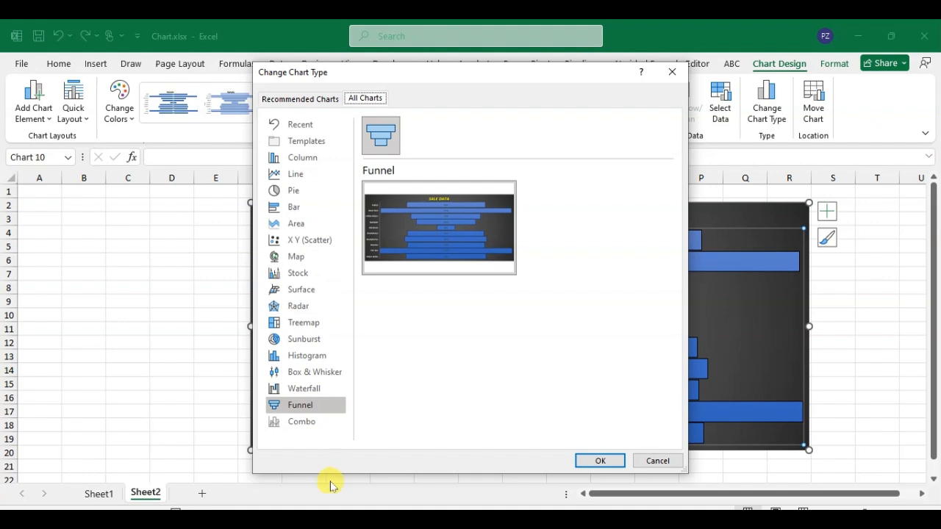
click(298, 194)
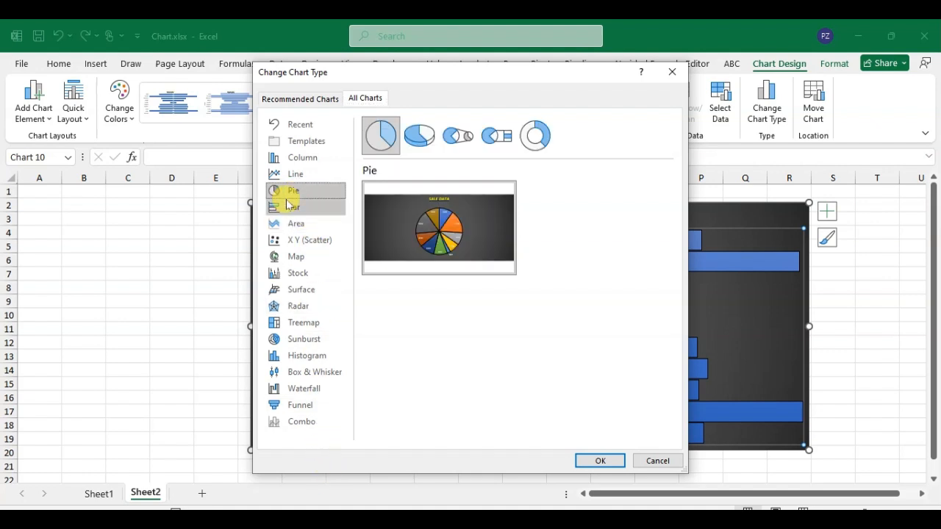
click(419, 136)
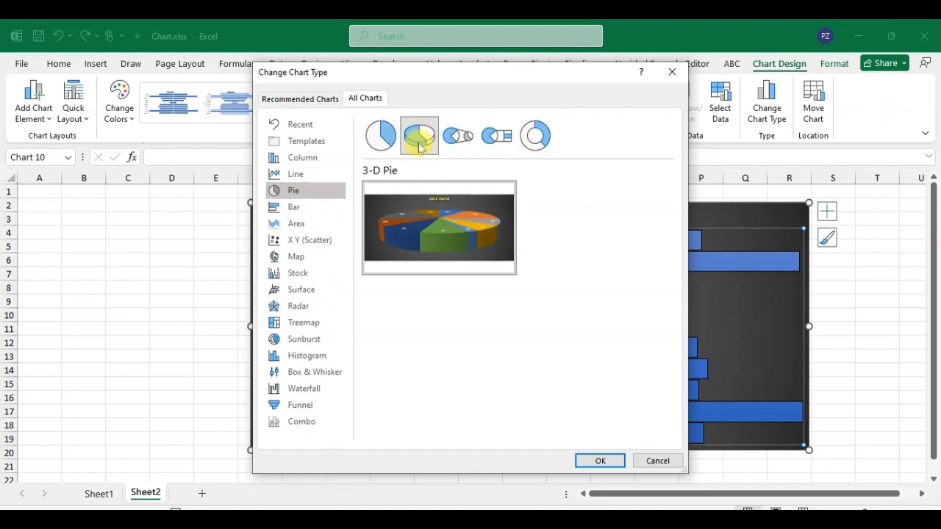
click(597, 461)
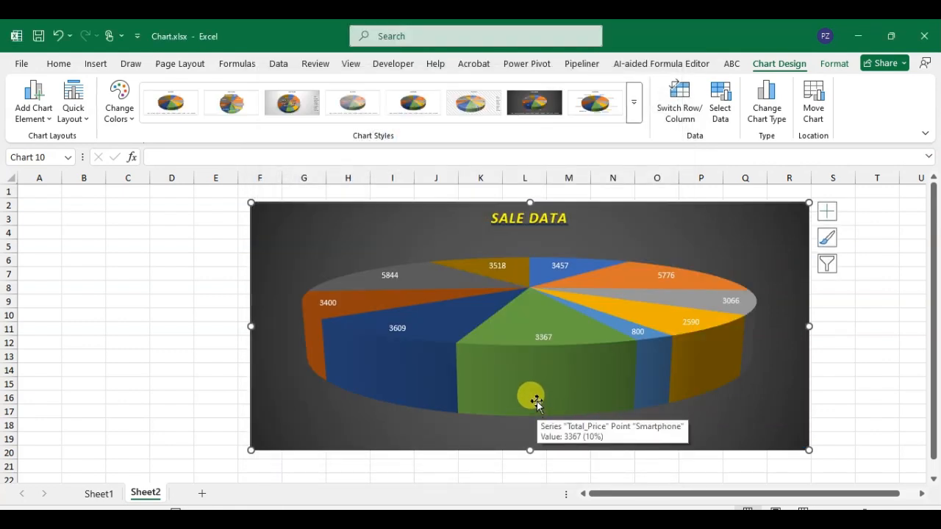